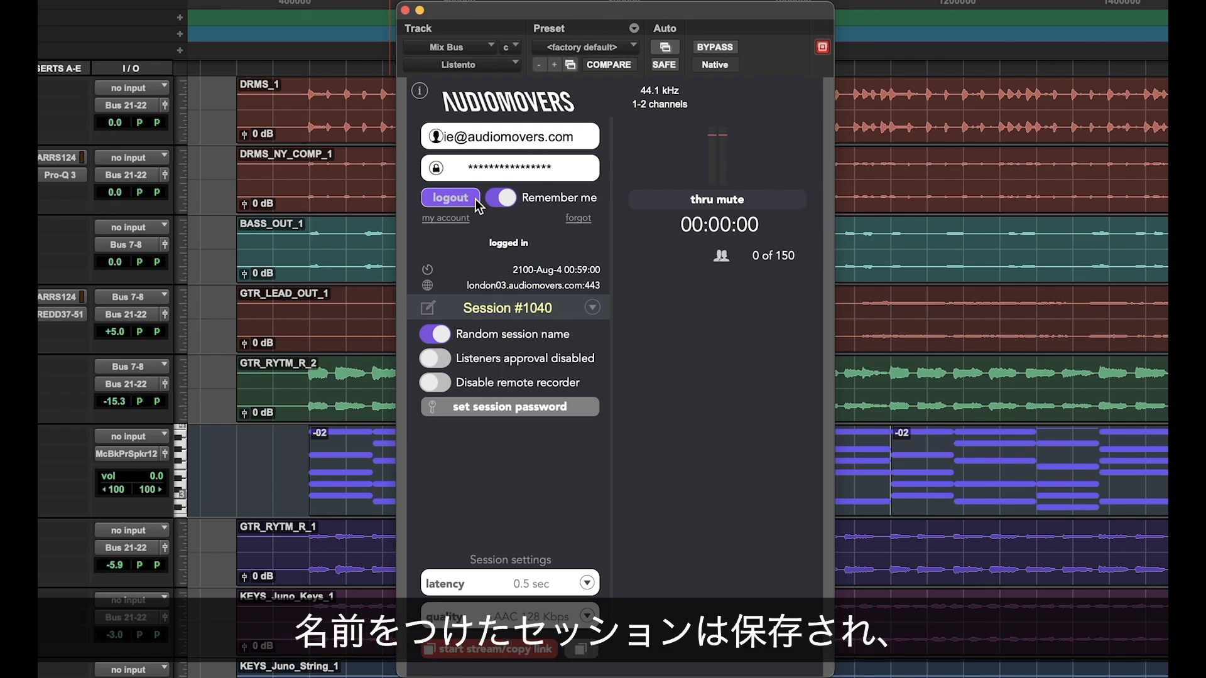
# Step: Load the saved session "7.1.4 Discrete Out" from the Listento session history
pyautogui.click(592, 307)
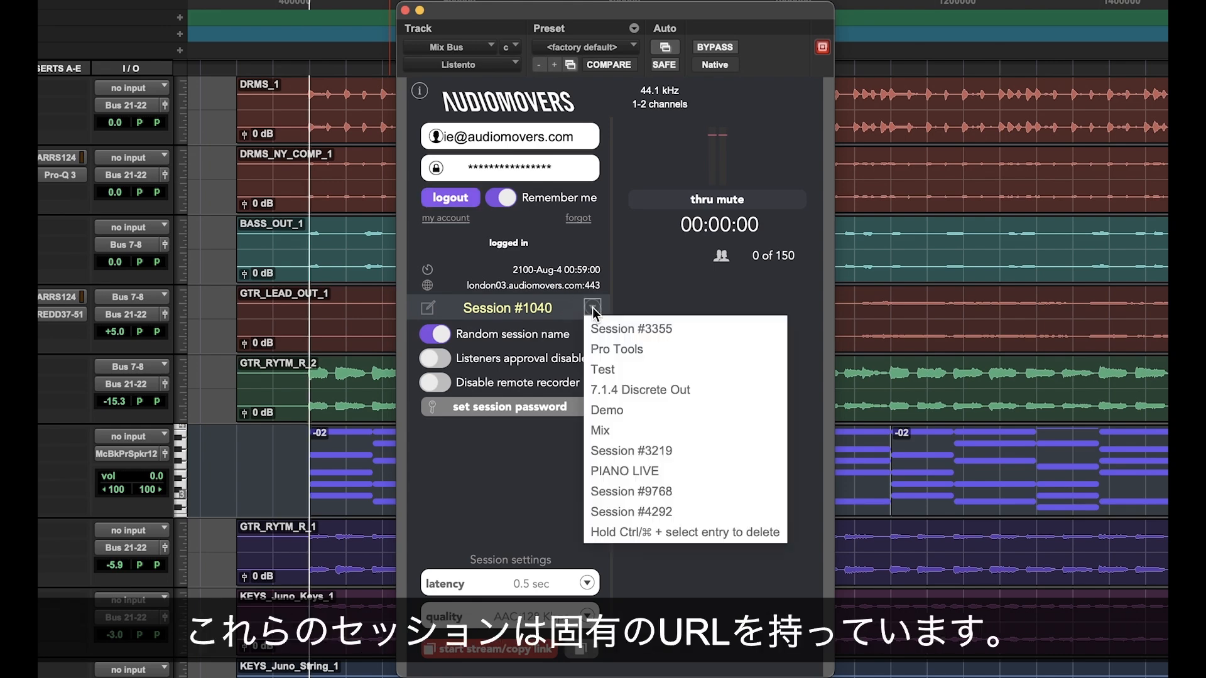
pyautogui.click(559, 537)
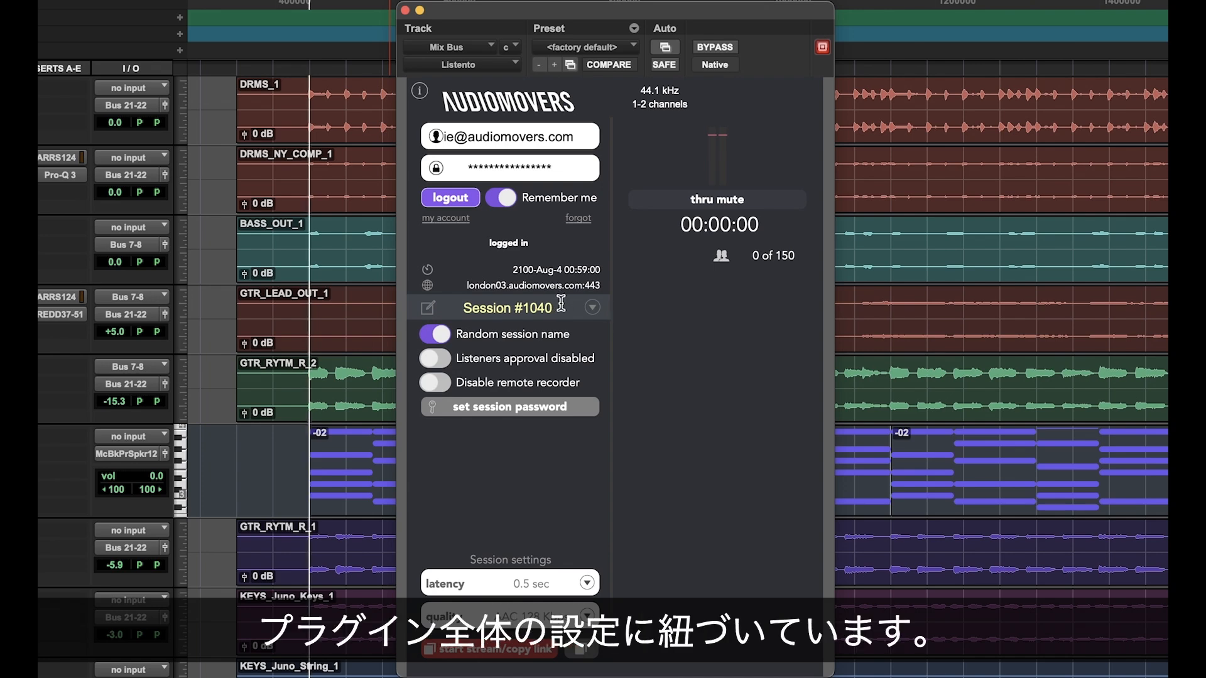
pyautogui.click(592, 308)
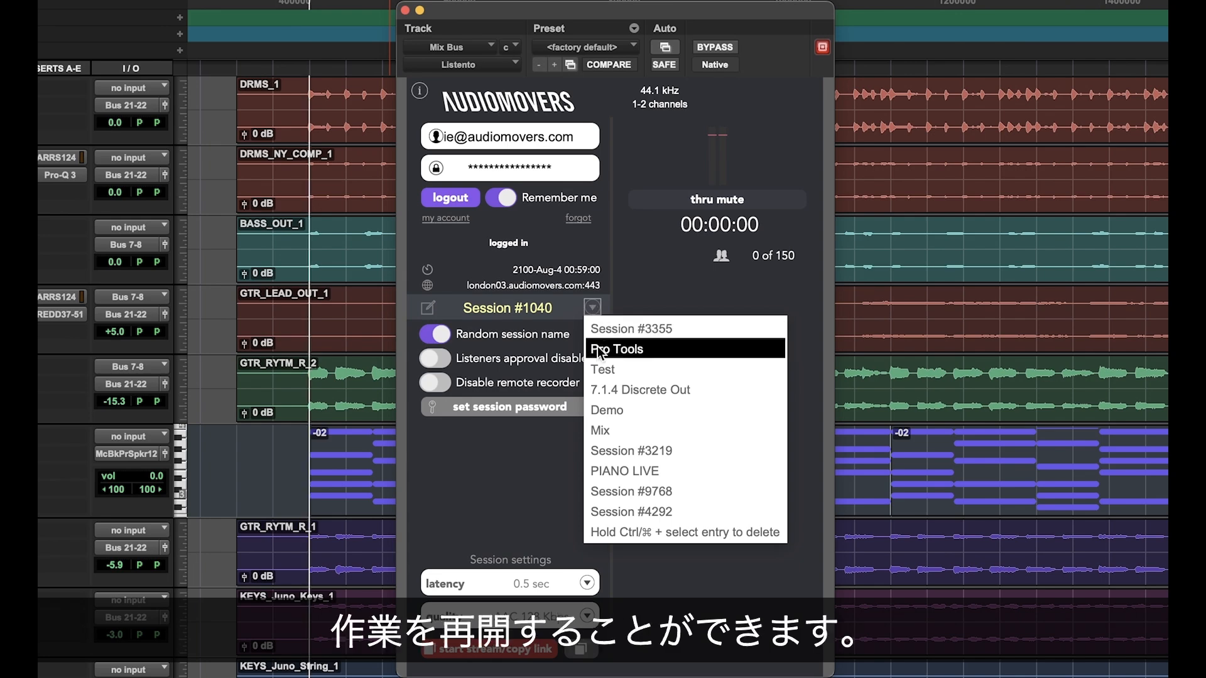
pyautogui.click(601, 389)
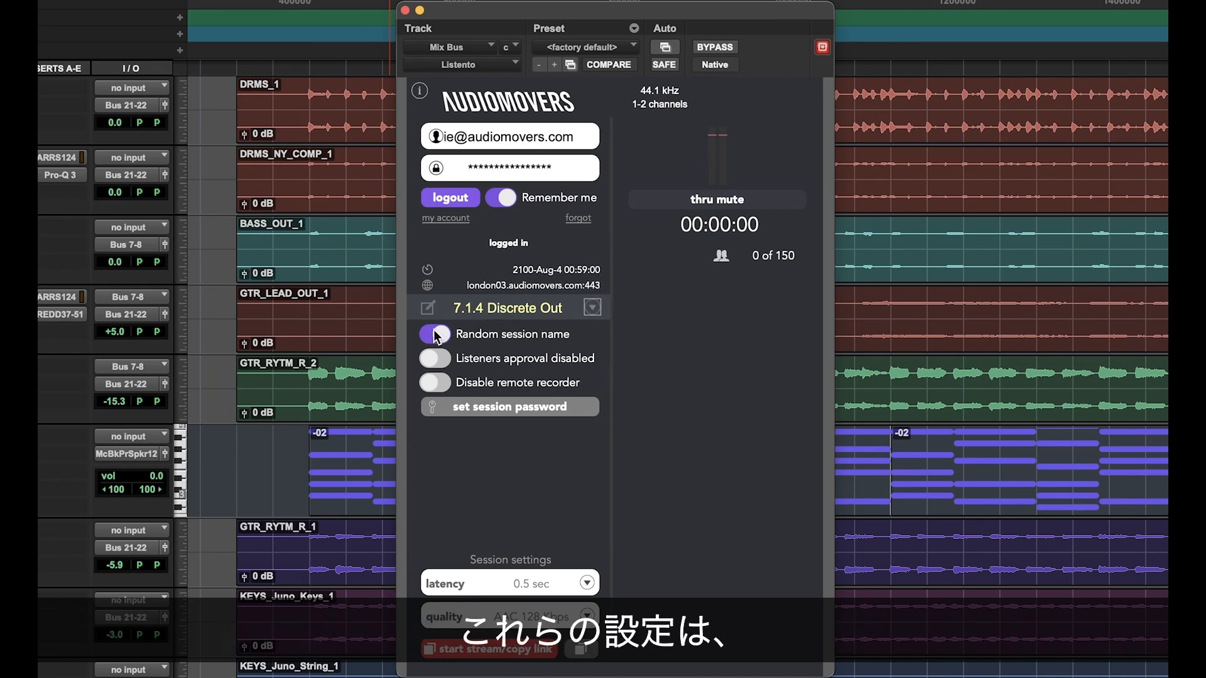
# Step: Log out of the Listento account and back in, and try the listeners approval switch
pyautogui.click(465, 197)
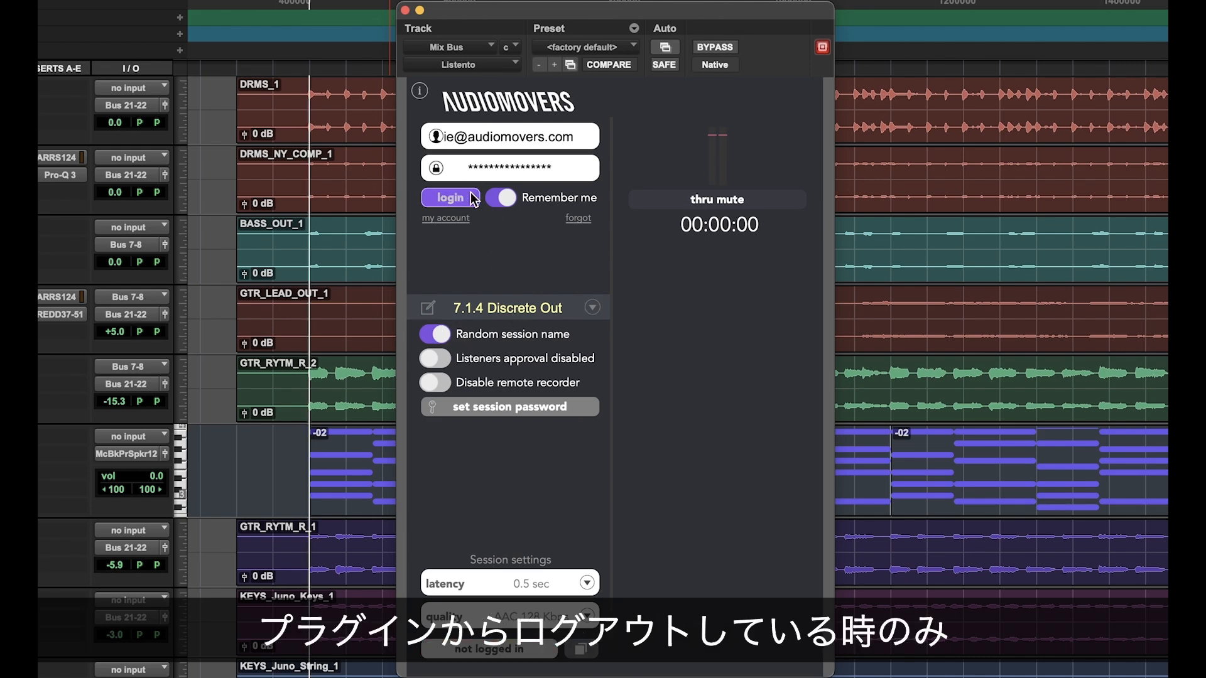
pyautogui.click(458, 198)
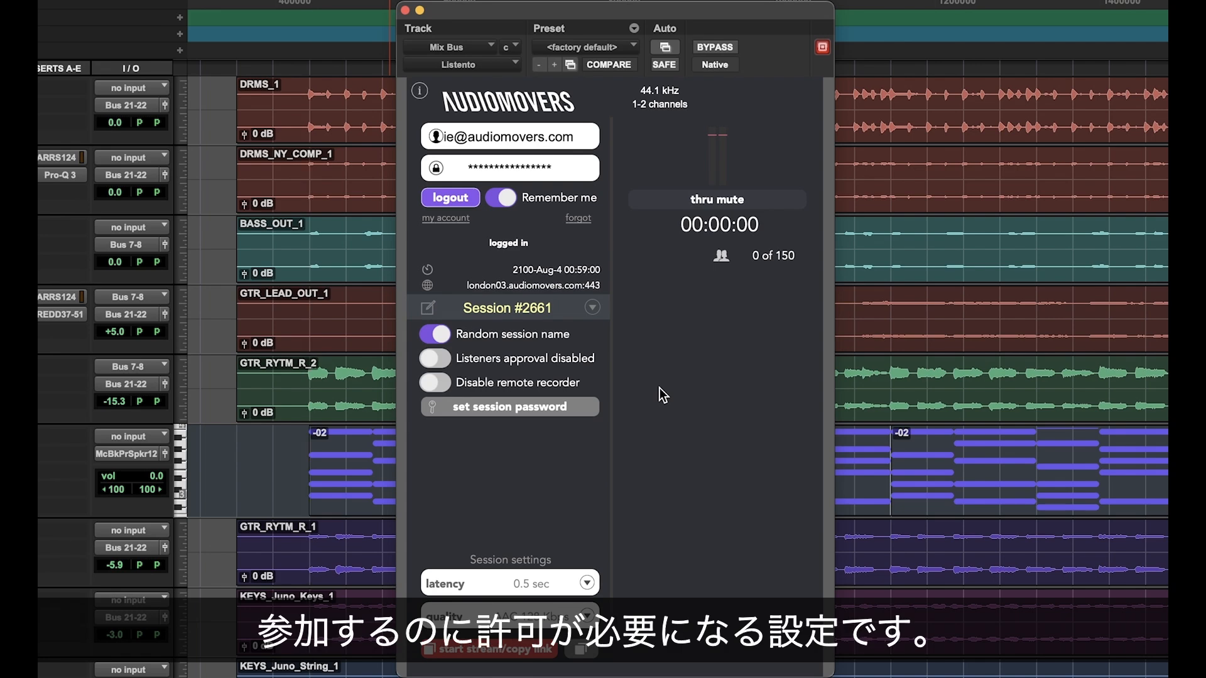
pyautogui.click(451, 361)
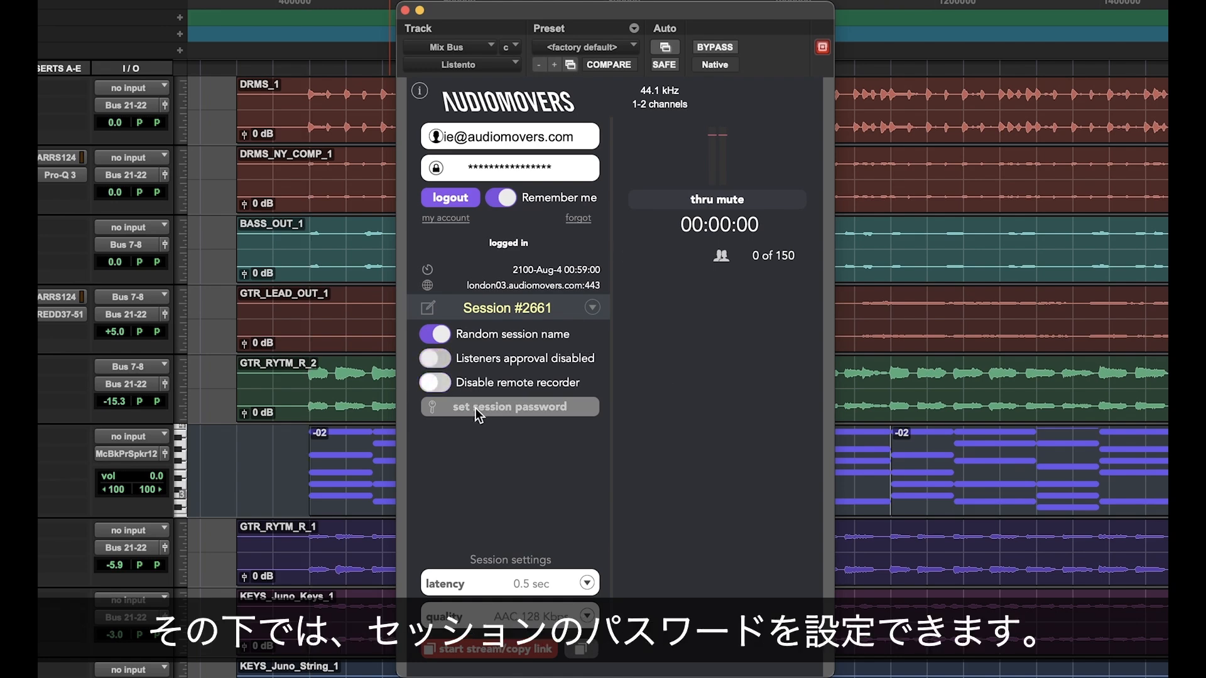
# Step: Enable password protection for the session, enter a session password and confirm it
pyautogui.click(479, 410)
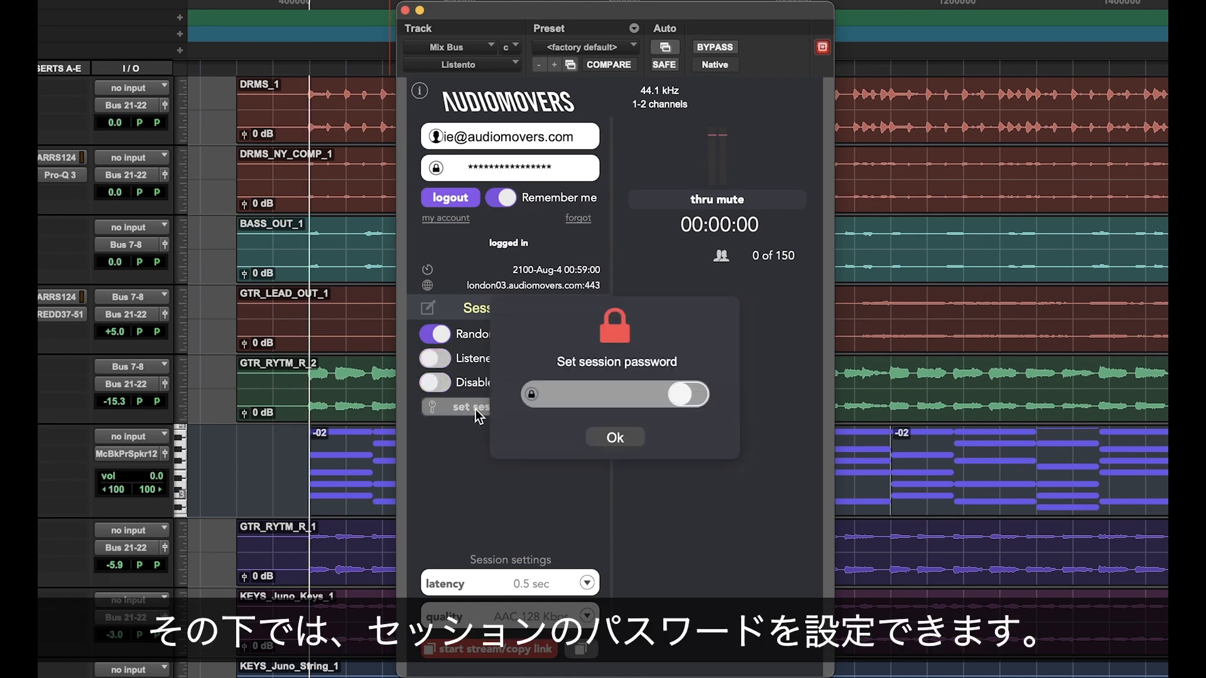
pyautogui.click(684, 394)
pyautogui.click(609, 393)
pyautogui.write('Pa')
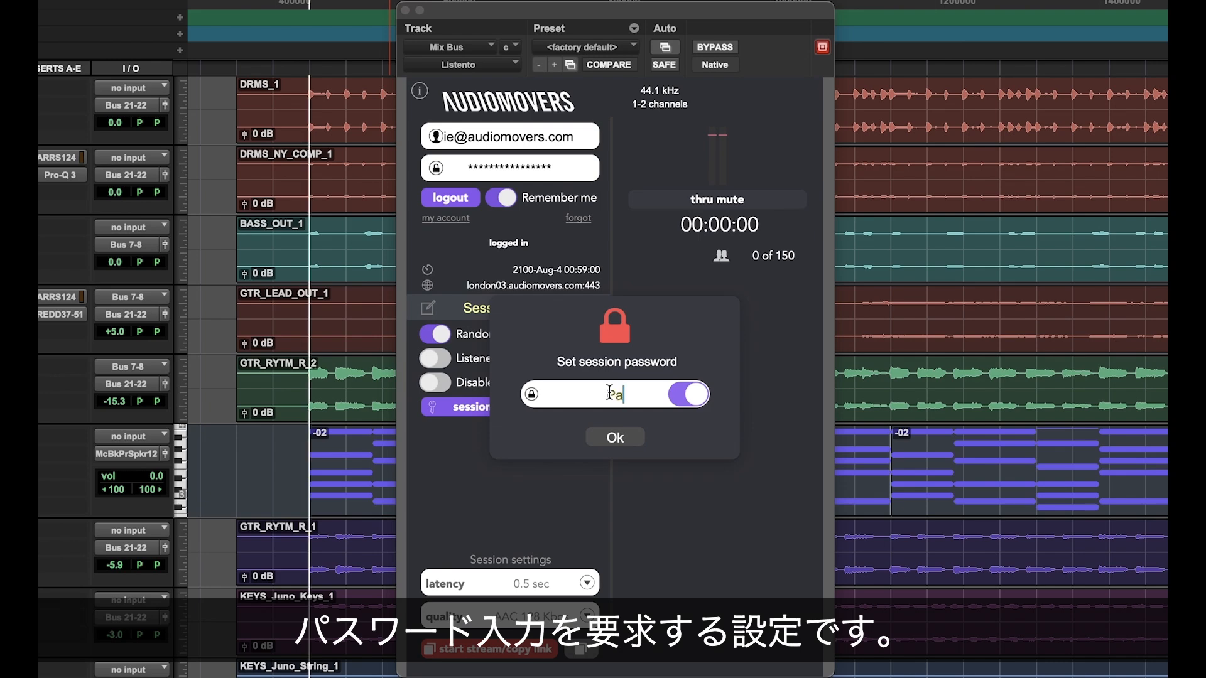
pyautogui.write('ssword')
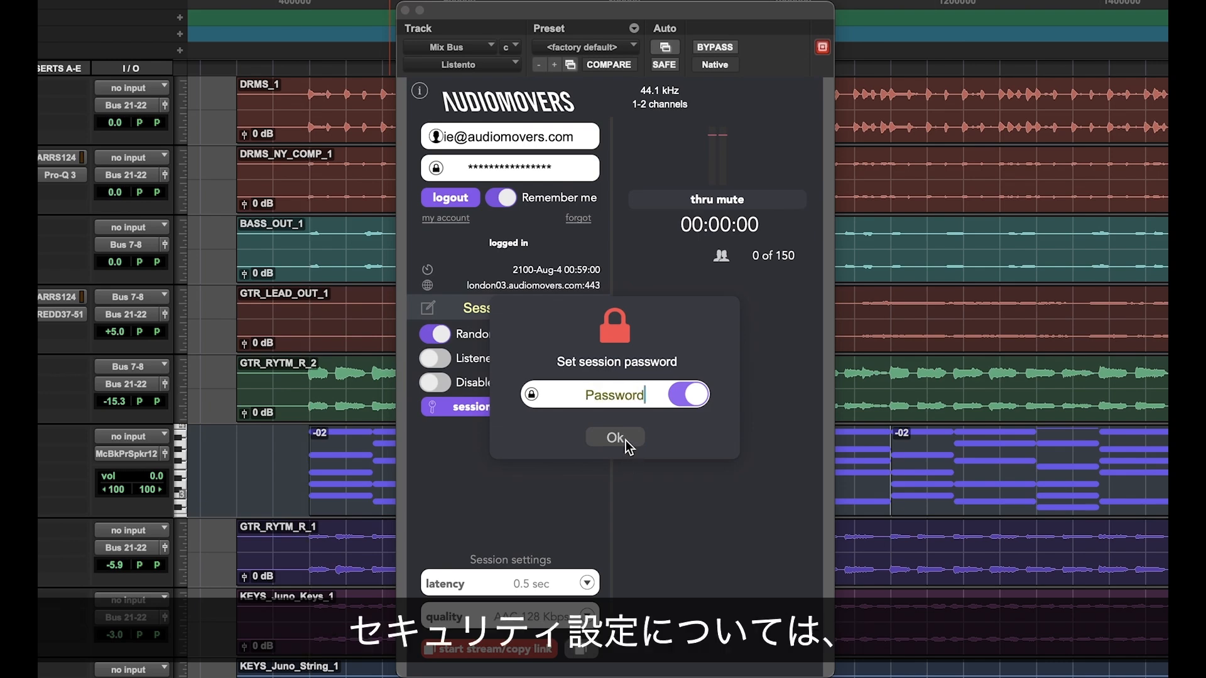
pyautogui.click(616, 438)
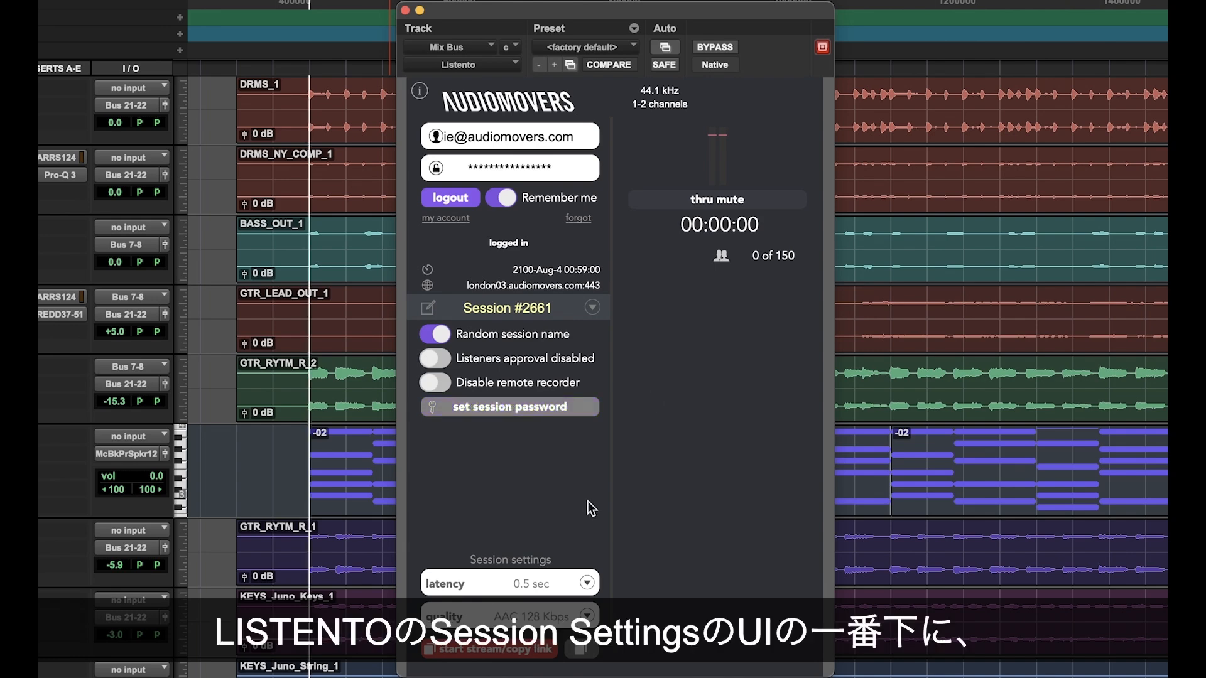
# Step: Review the available latency and quality options in the session settings
pyautogui.click(548, 585)
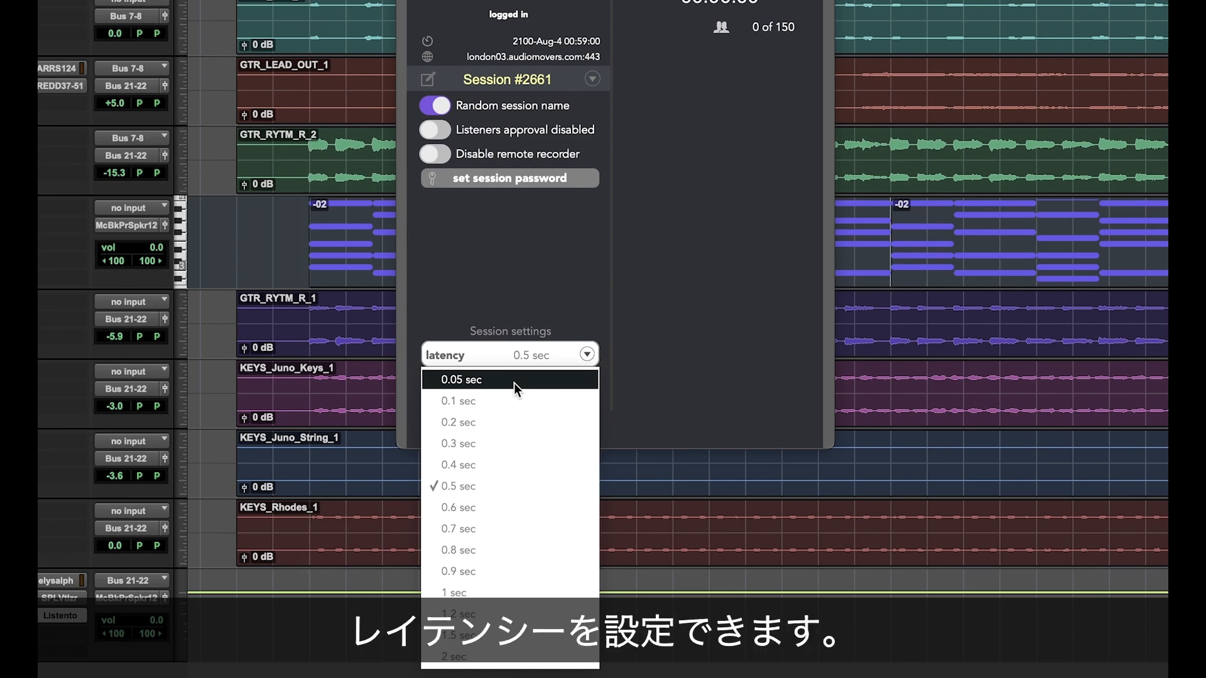
pyautogui.click(645, 402)
pyautogui.click(585, 388)
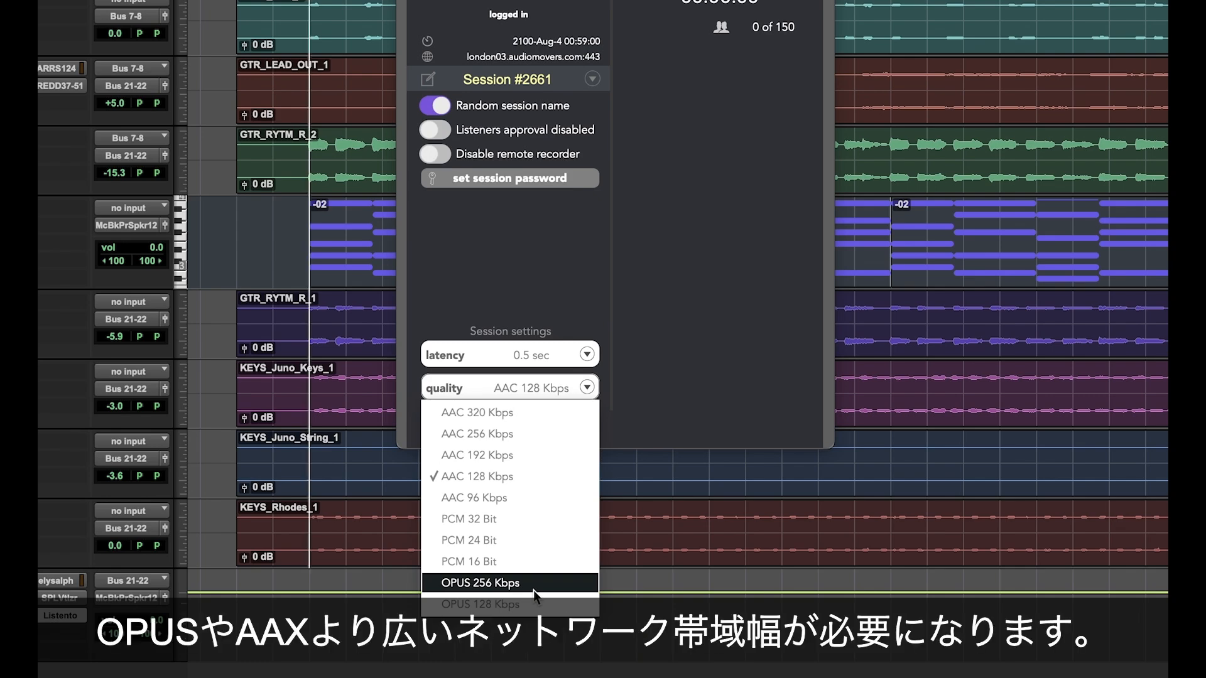
pyautogui.click(729, 365)
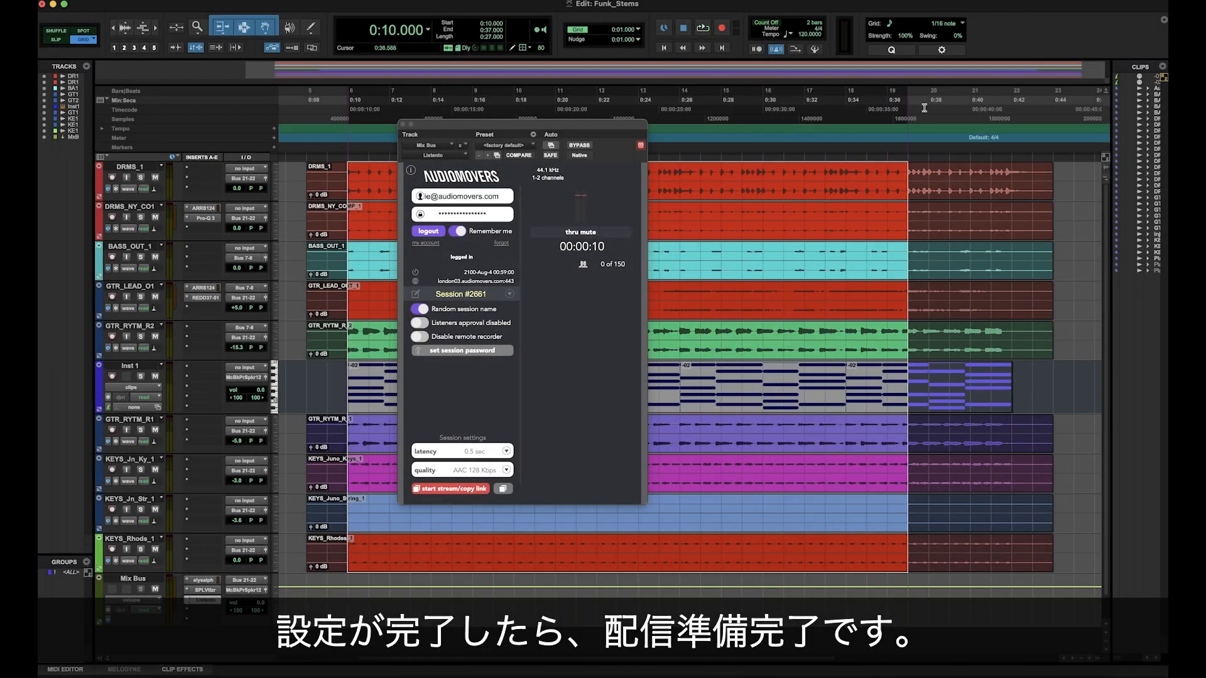
# Step: Start streaming the Mix Bus with Listento and copy the stream link
pyautogui.moveTo(924, 109); pyautogui.dragTo(1015, 111)
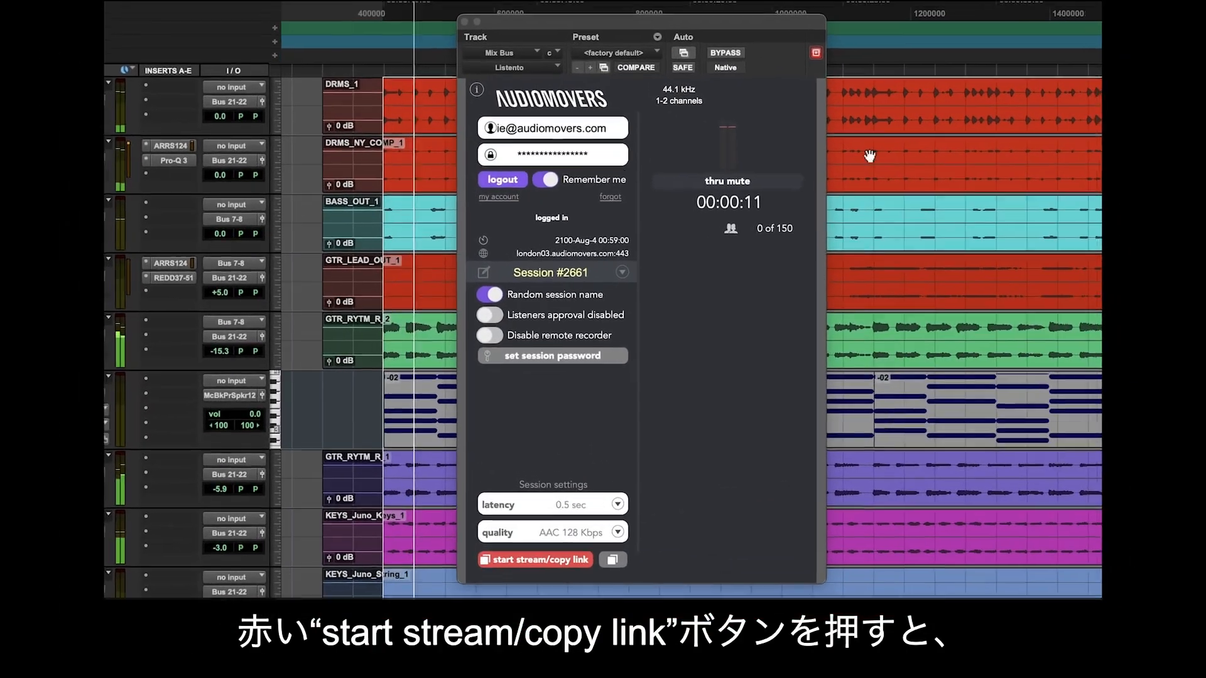
pyautogui.click(569, 564)
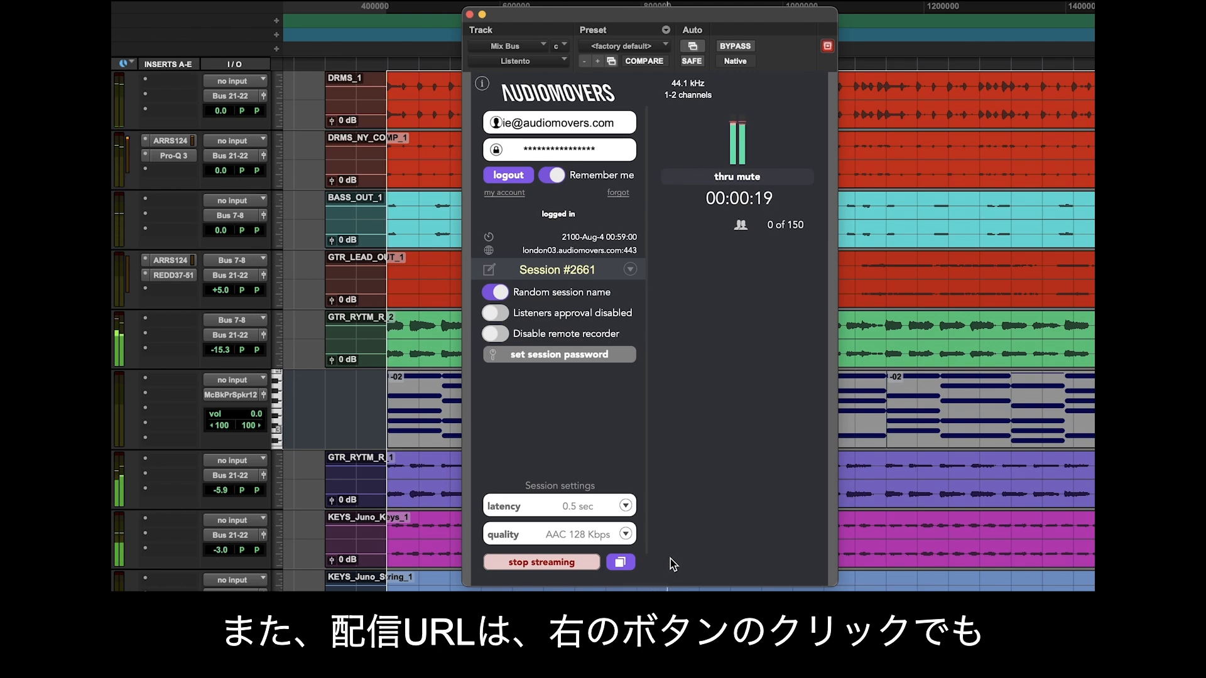
pyautogui.click(621, 563)
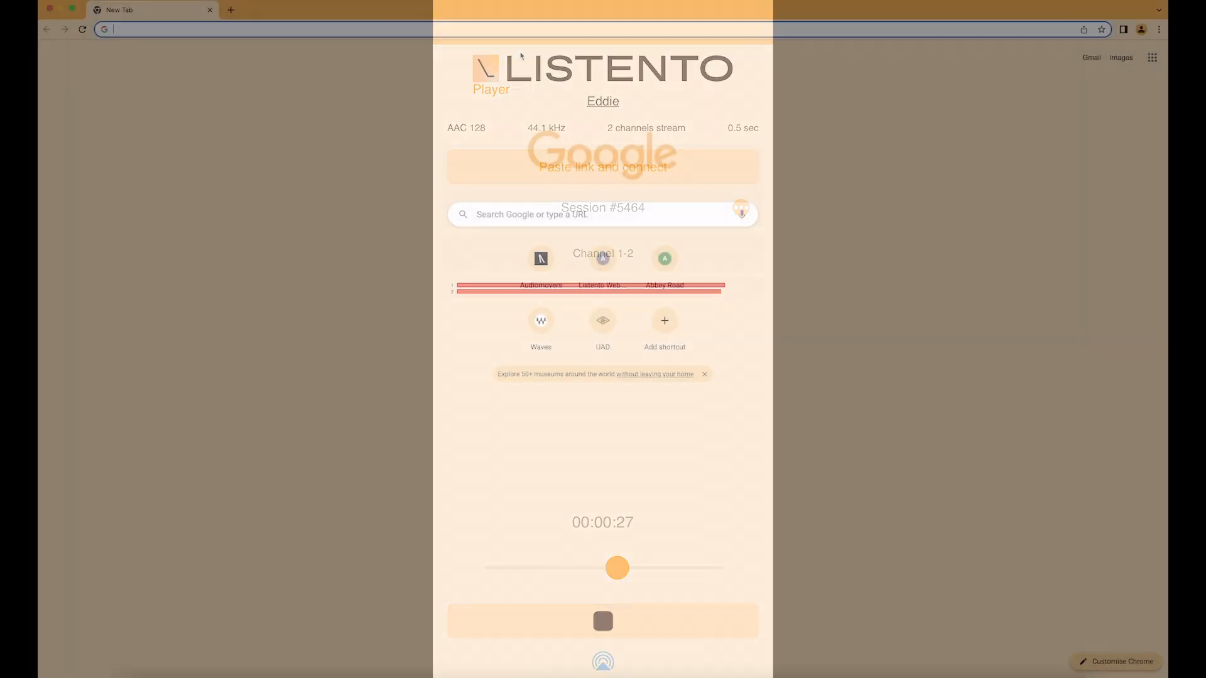
# Step: Switch to the web browser and open the copied stream link in the new tab
pyautogui.press('super+v')
pyautogui.click(521, 50)
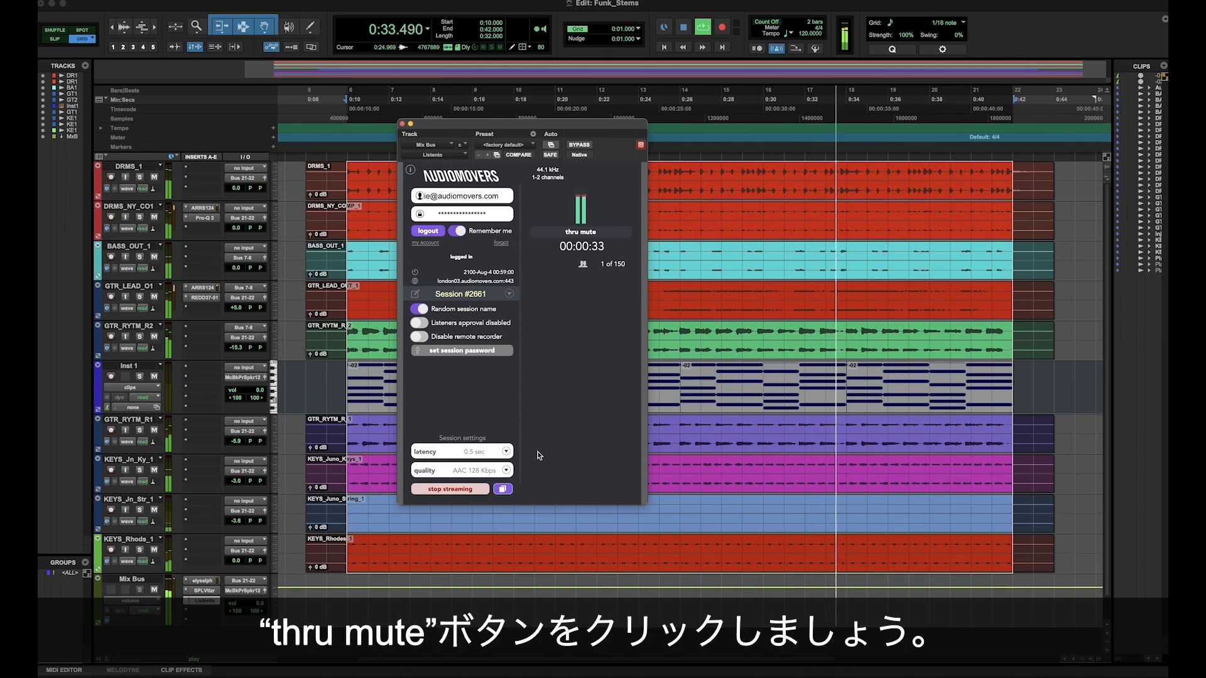
# Step: Turn on thru mute in the Mix Bus Listento plug-in and switch it back off
pyautogui.click(585, 233)
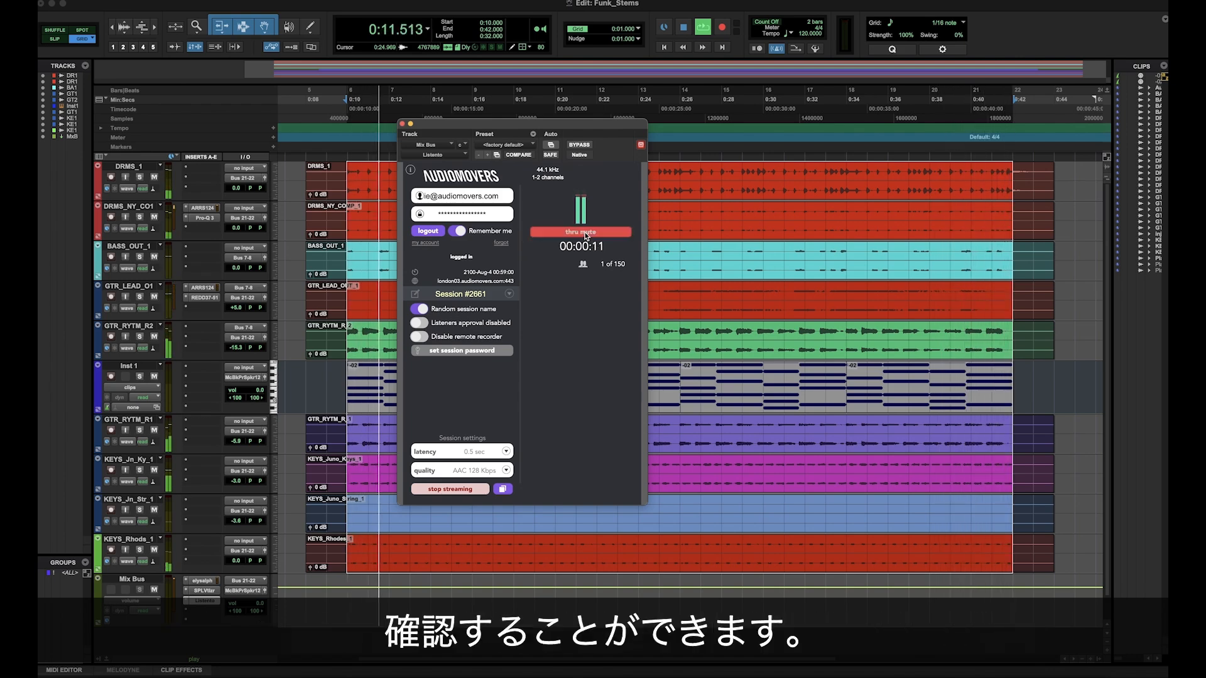
pyautogui.click(586, 233)
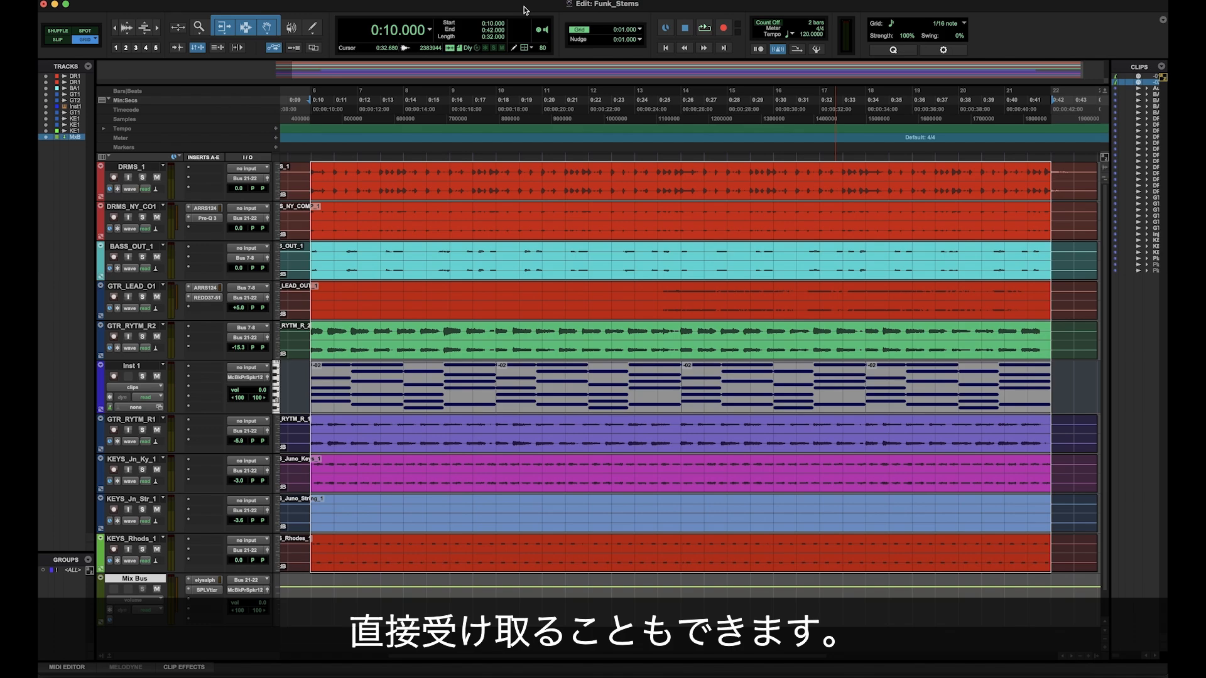
# Step: Create one new stereo Aux Input track named "Receiver"
pyautogui.press('super+shift+n')
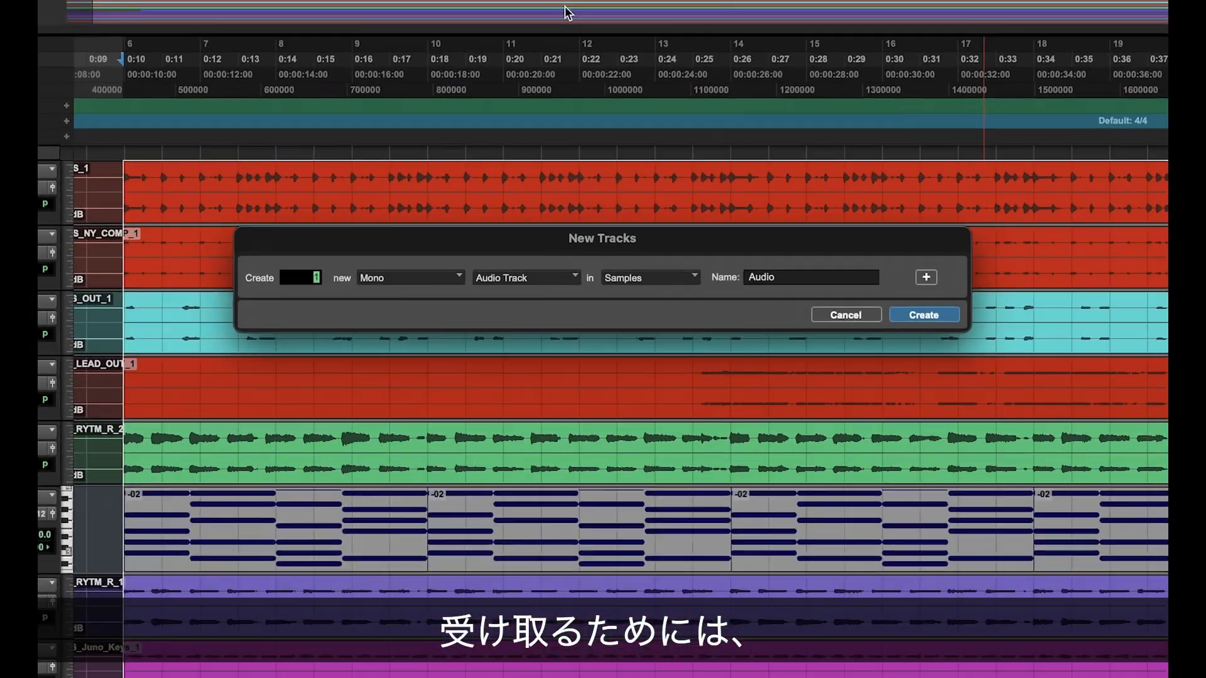
pyautogui.click(351, 308)
pyautogui.click(350, 326)
pyautogui.click(483, 309)
pyautogui.click(492, 322)
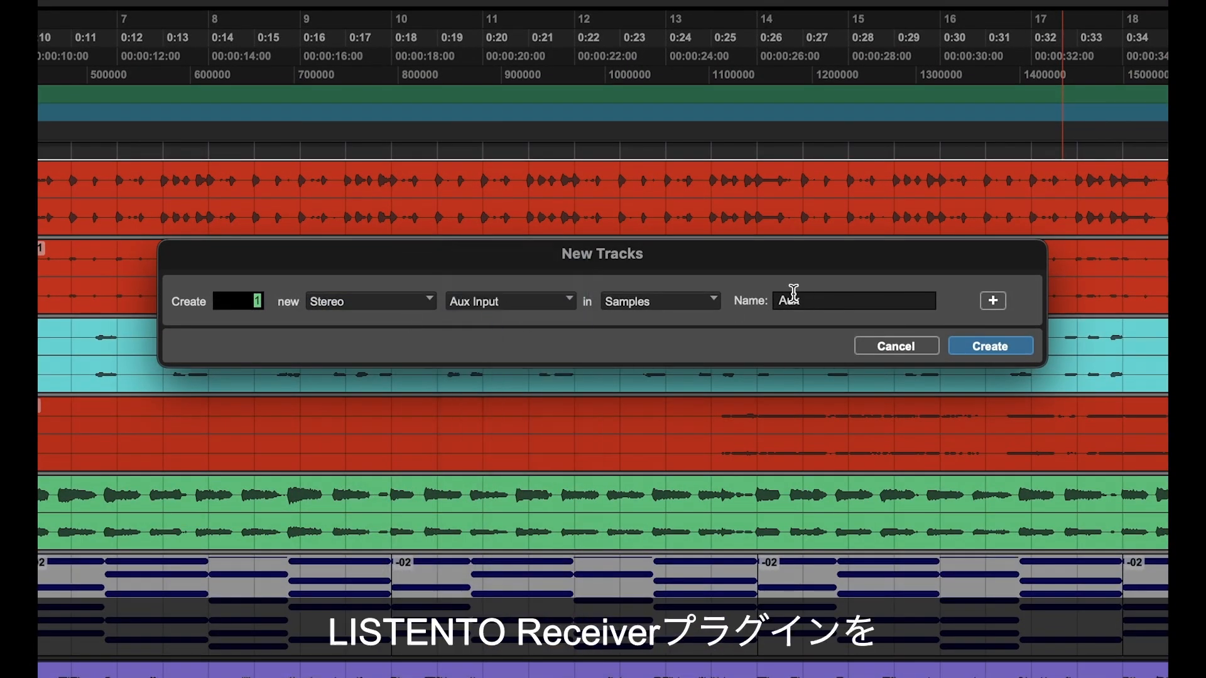
pyautogui.doubleClick(850, 300)
pyautogui.write('Receiver')
pyautogui.press('Return')
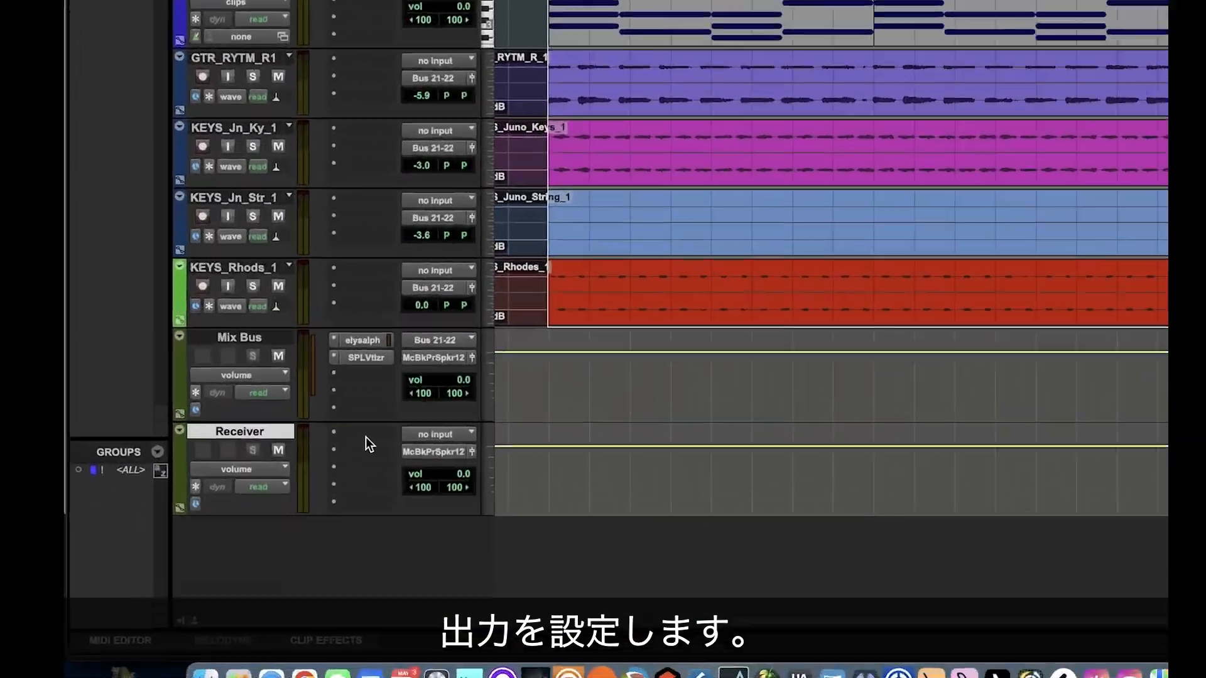
# Step: Insert Listento Receiver (stereo) on the Receiver track and connect it with the copied stream link
pyautogui.click(365, 437)
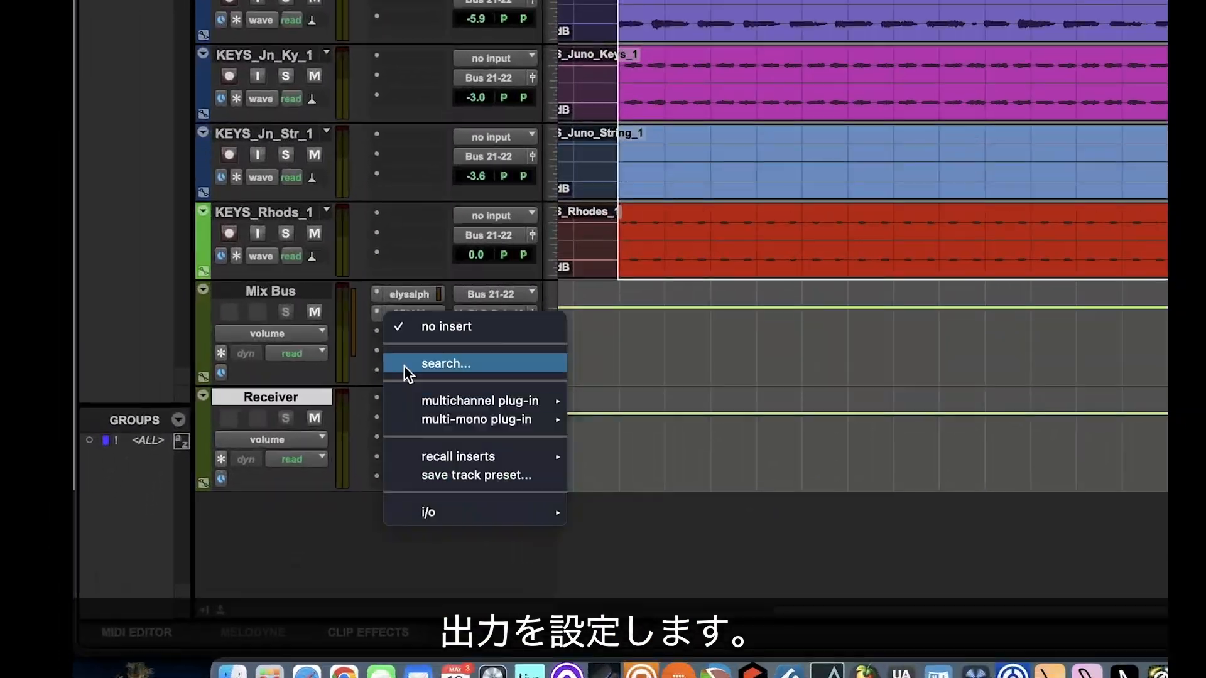
pyautogui.click(359, 404)
pyautogui.write('listen')
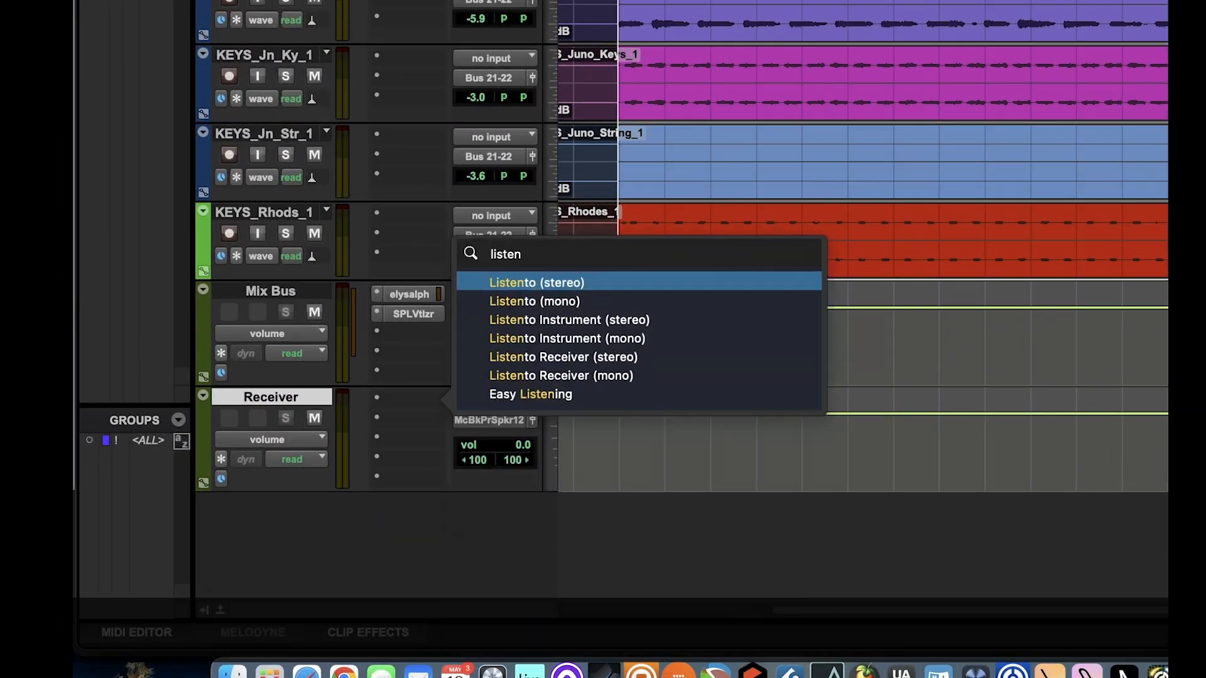
pyautogui.click(597, 358)
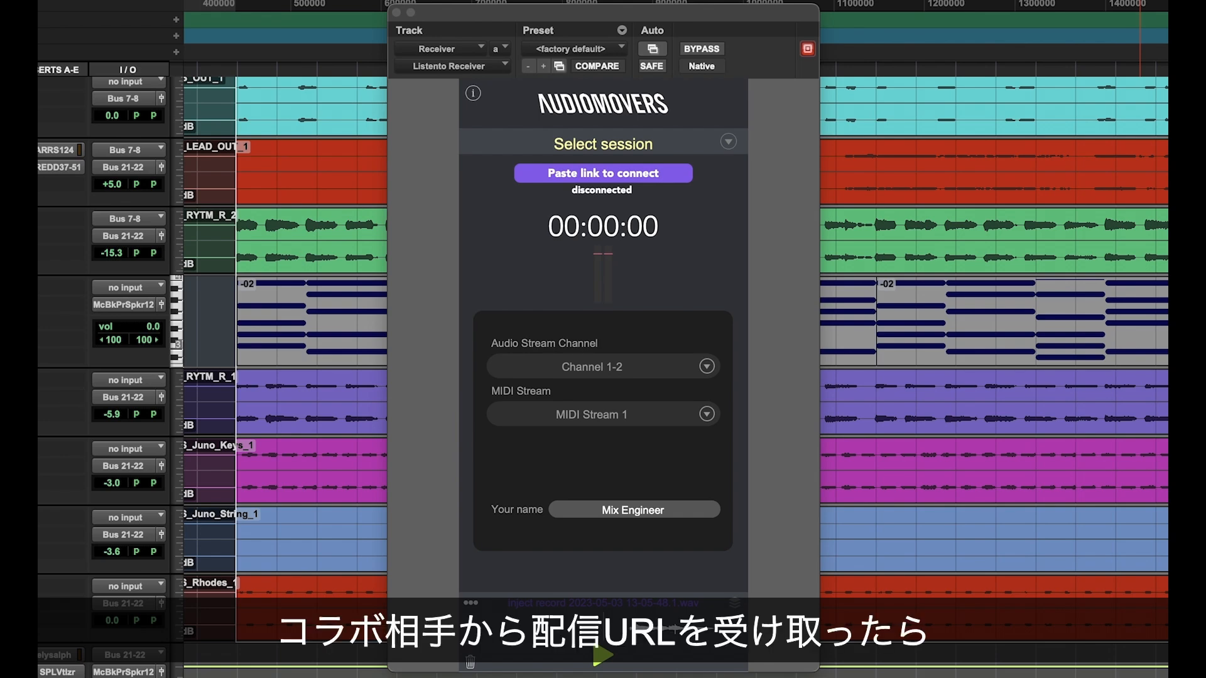
pyautogui.click(628, 178)
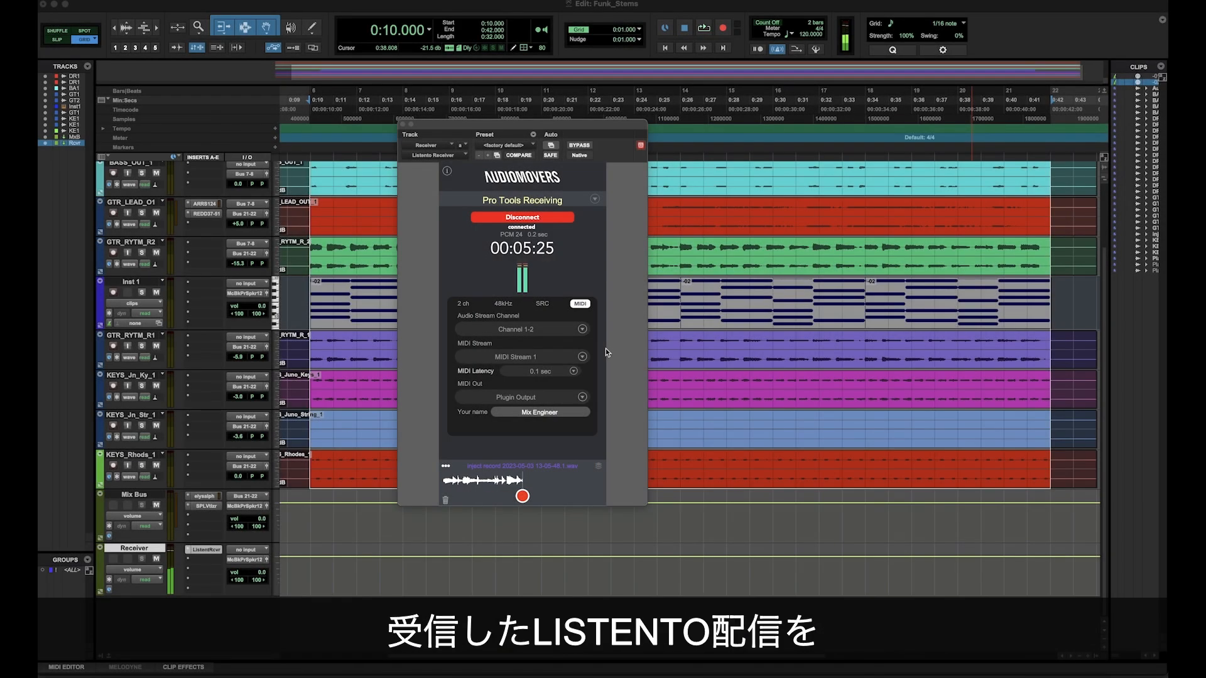
# Step: Record the incoming stream in the receiver plug-in and place the recording in the timeline's empty area below the Receiver track
pyautogui.click(522, 496)
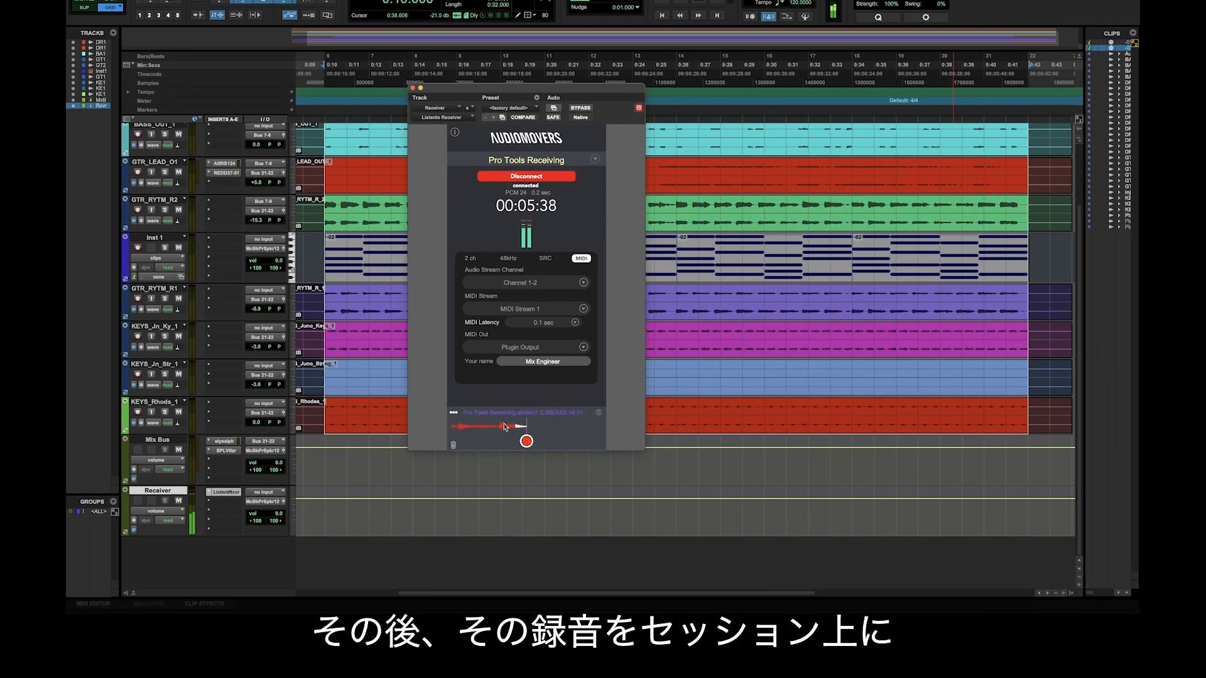
pyautogui.moveTo(495, 427); pyautogui.dragTo(536, 571)
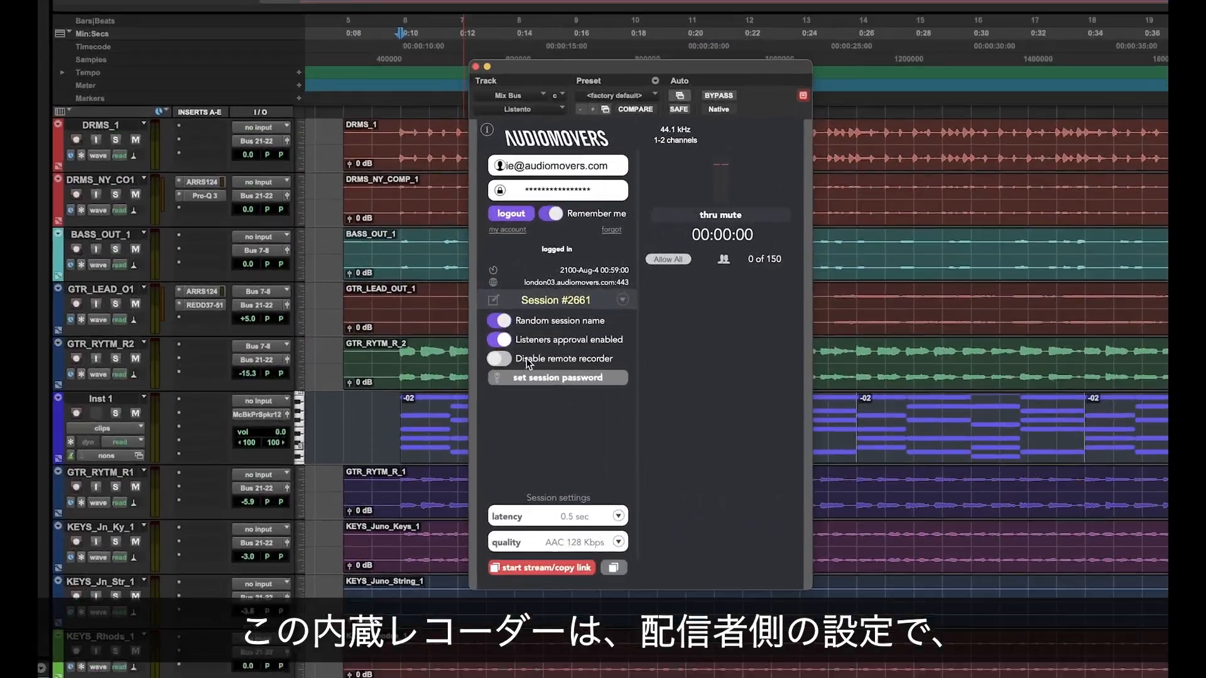
# Step: Turn on "Disable remote recorder" for the Mix Bus session, and access the recorded file in the receiver
pyautogui.click(508, 361)
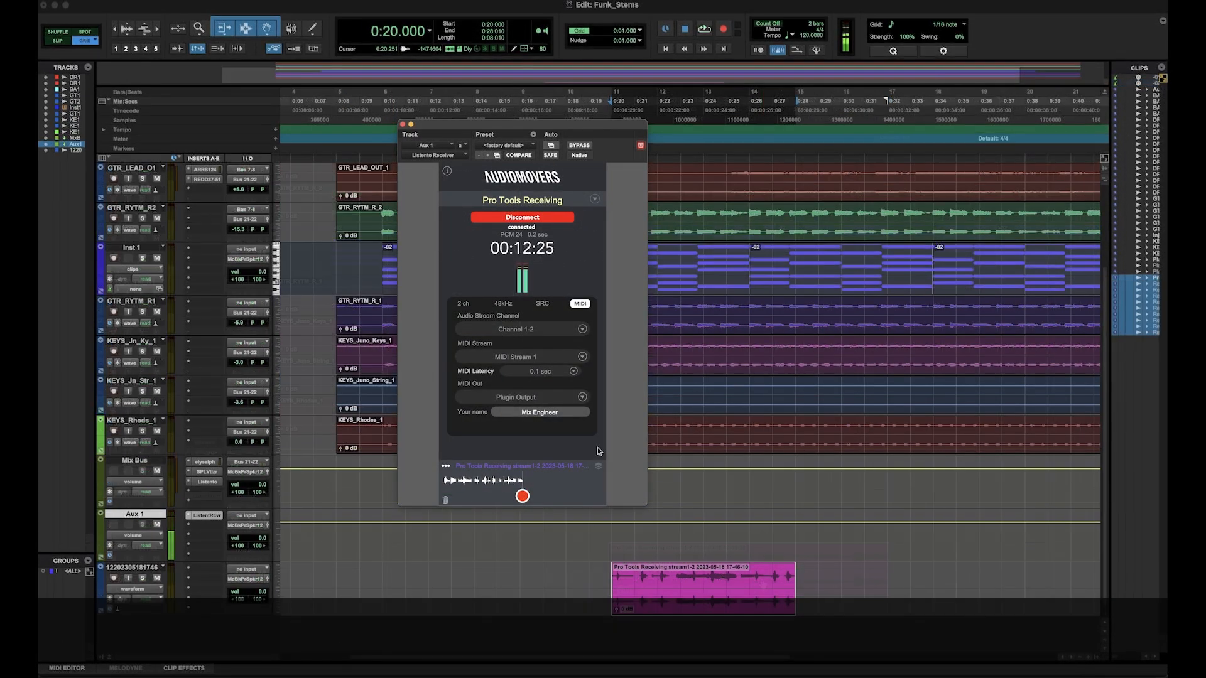
pyautogui.click(598, 469)
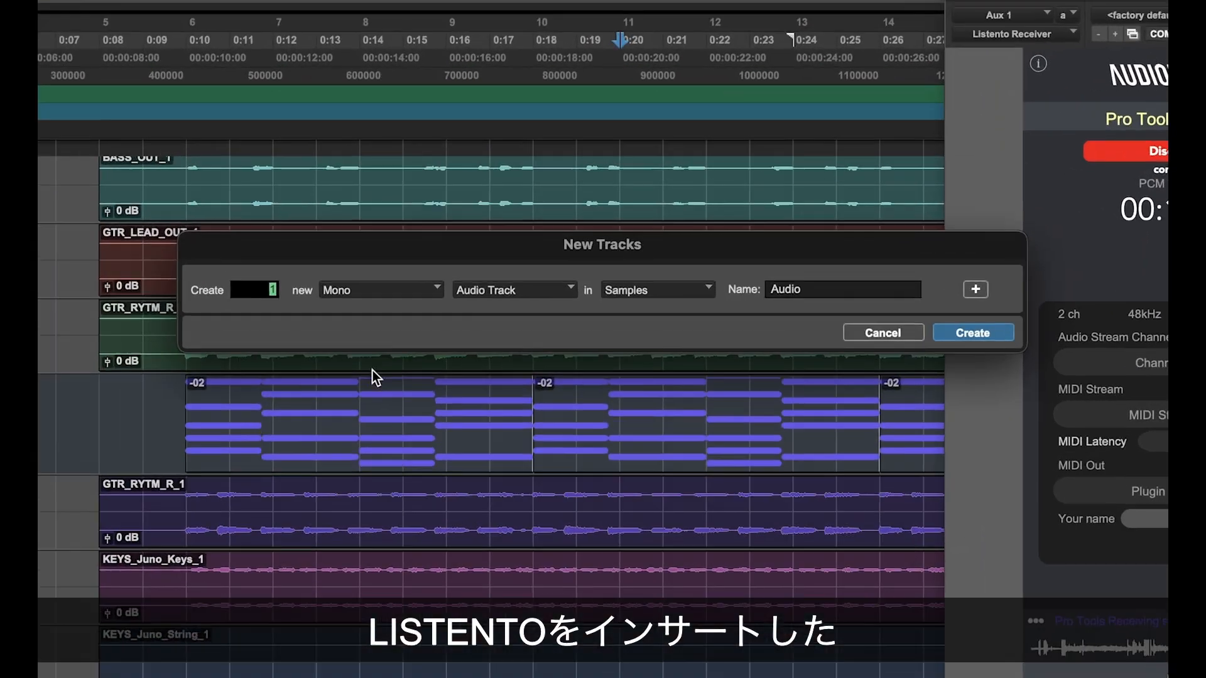
# Step: Create one new stereo audio track with the default name
pyautogui.click(367, 297)
pyautogui.click(352, 326)
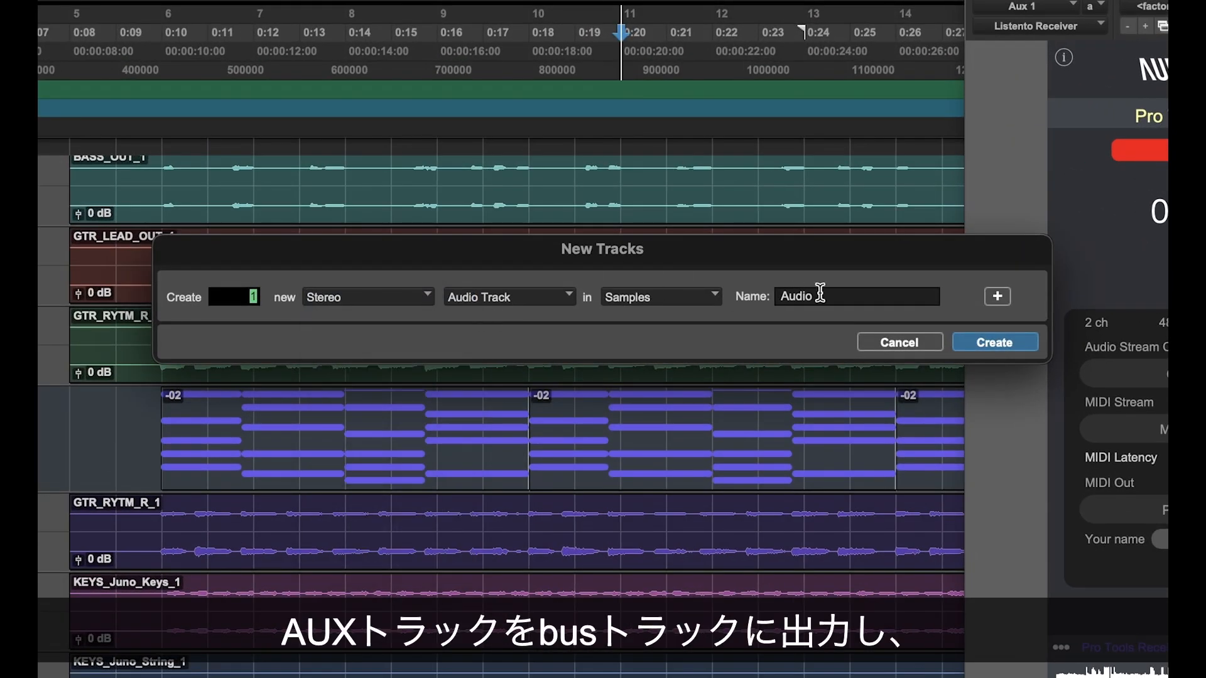
pyautogui.click(992, 342)
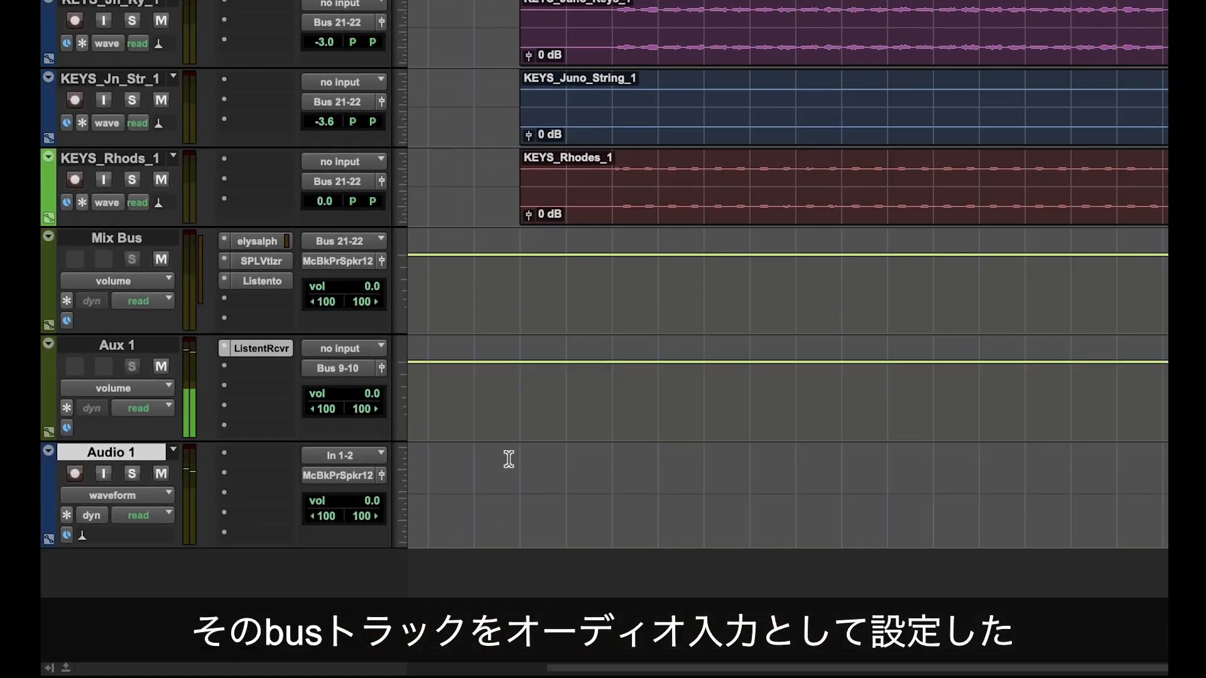
# Step: Set the Audio 1 track's input to Bus 9-10 and turn on its input monitoring
pyautogui.click(353, 454)
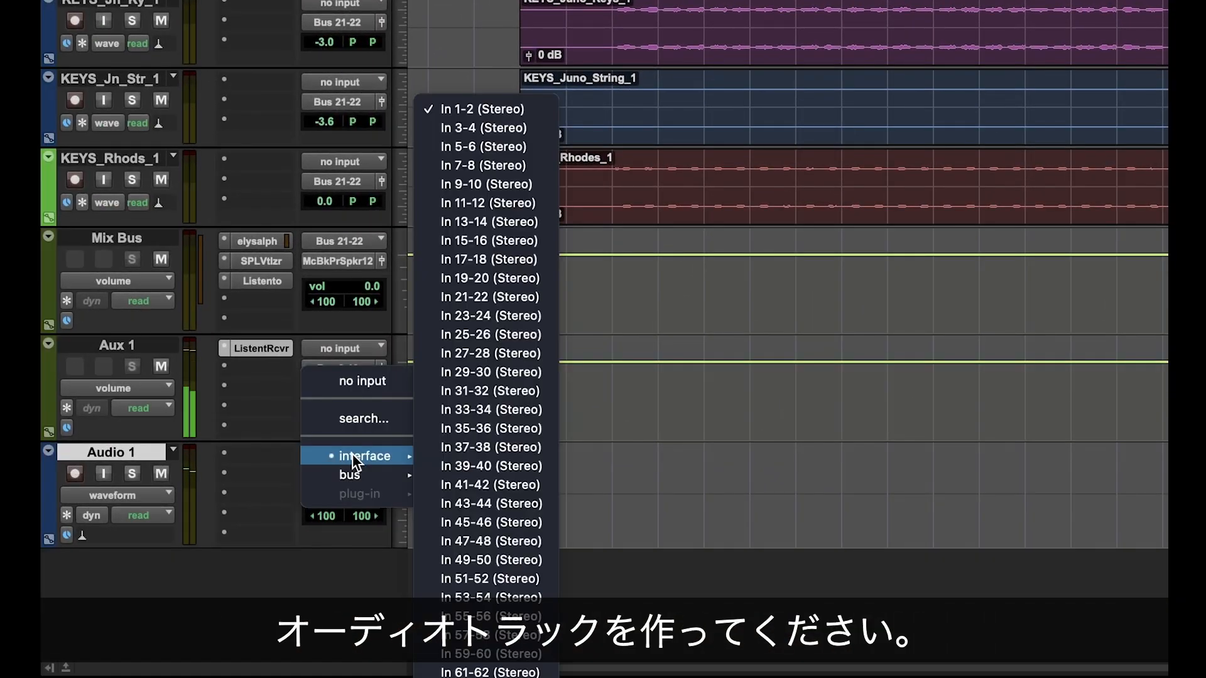
pyautogui.moveTo(356, 476)
pyautogui.click(505, 555)
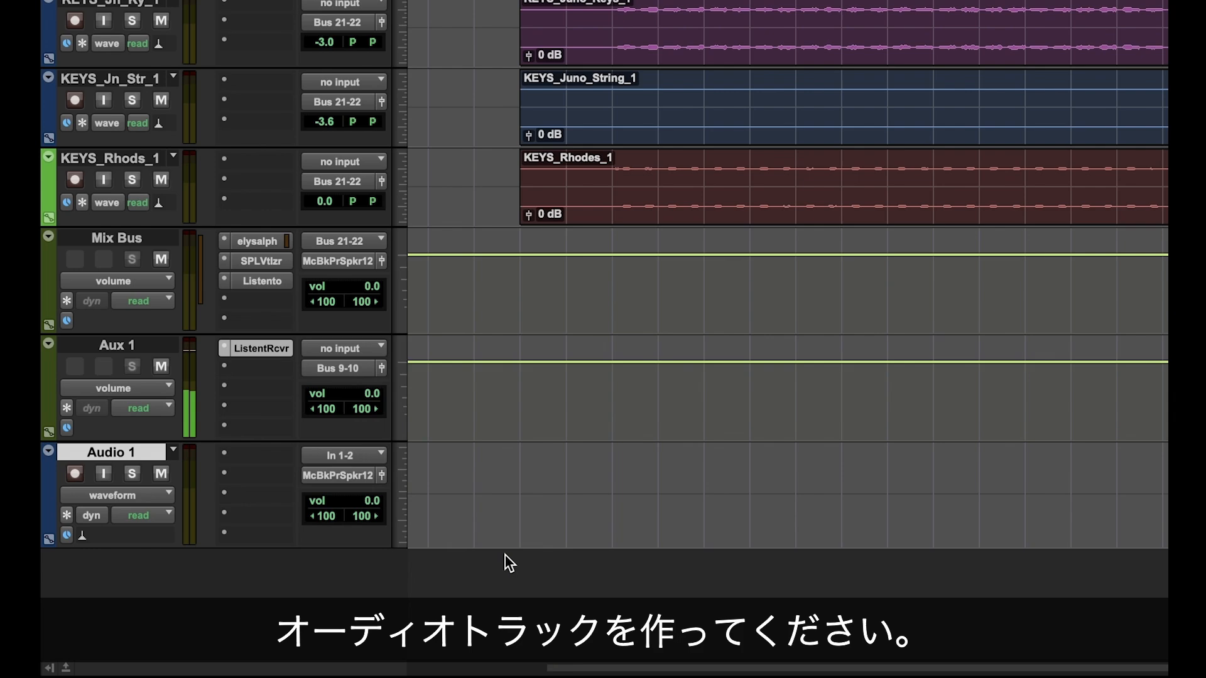
pyautogui.click(104, 474)
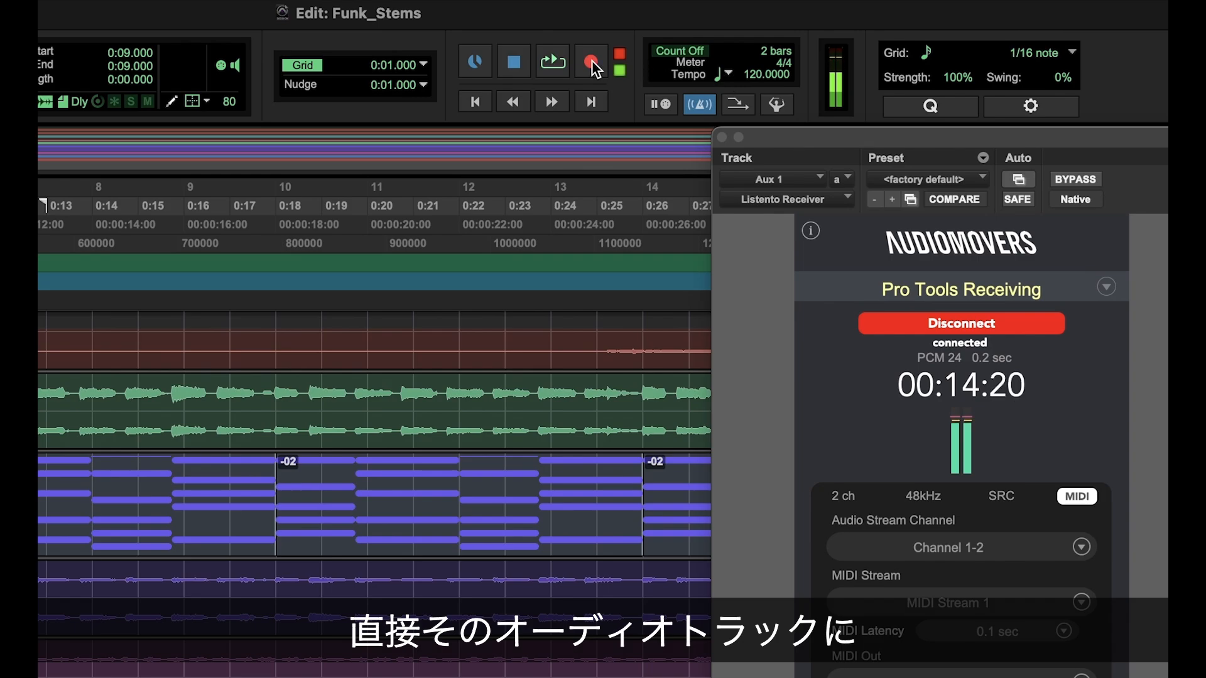
# Step: Record the incoming Listento stream onto the Audio 1 track, starting at 0:09.000
pyautogui.click(593, 59)
pyautogui.press('space')
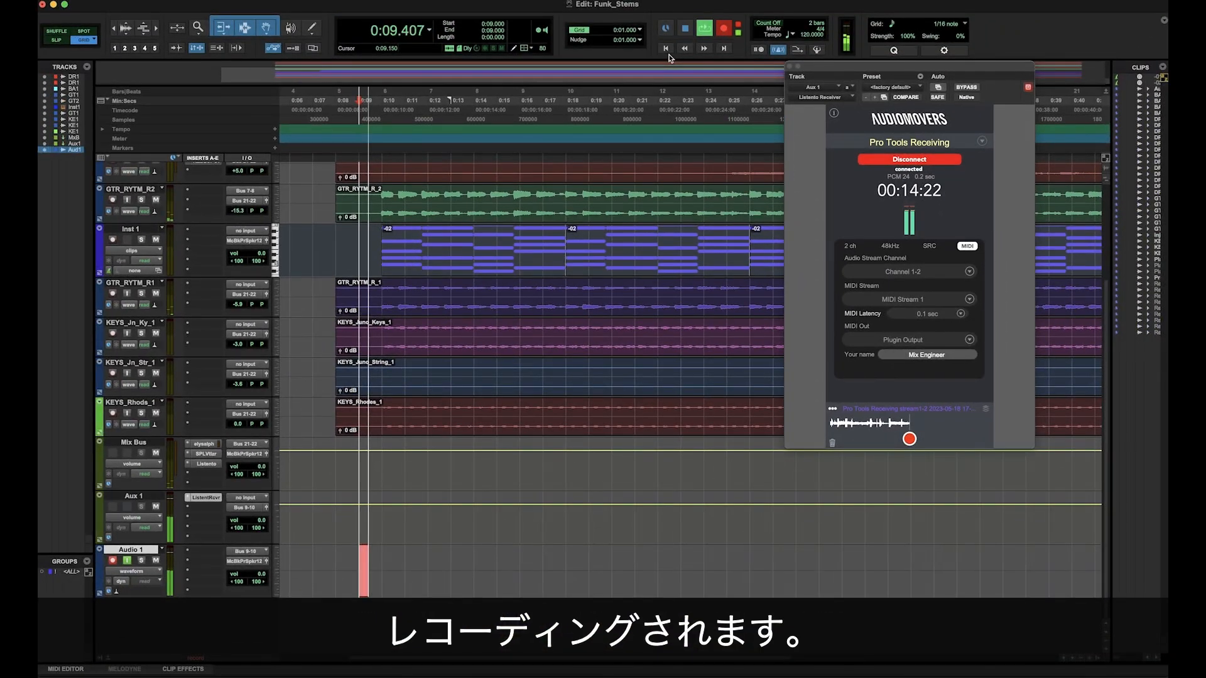
pyautogui.hscroll(-5, 570, 584)
pyautogui.scroll(3, 571, 584)
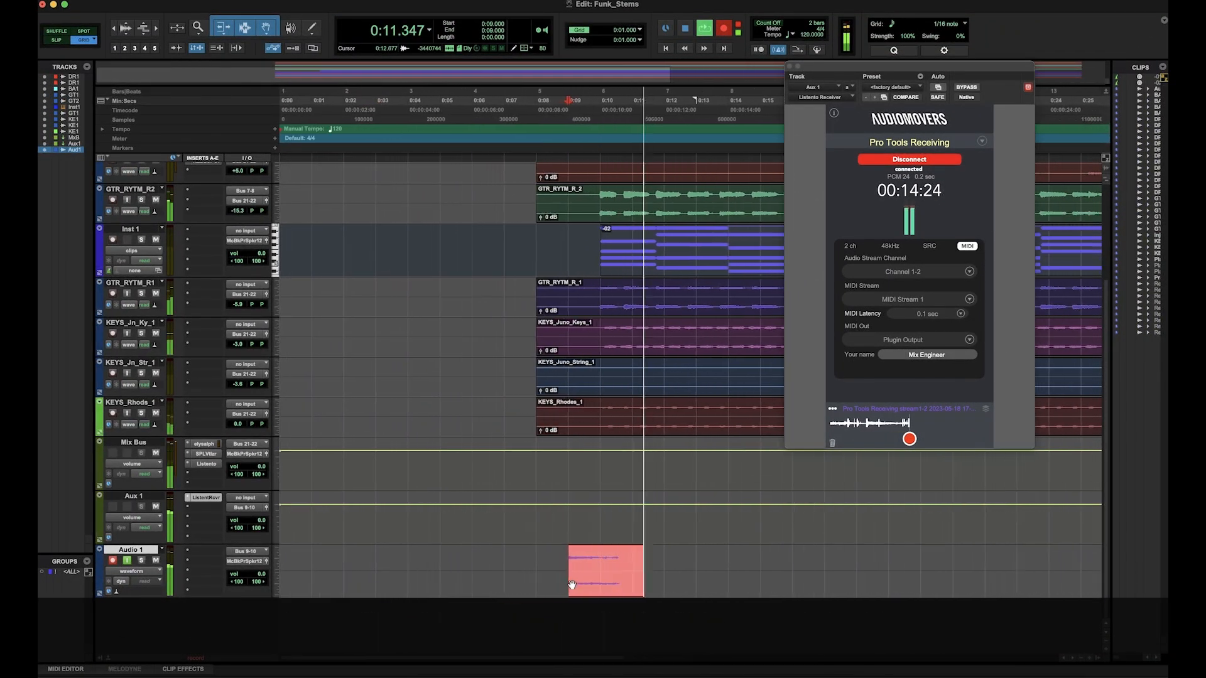
pyautogui.hscroll(2, 572, 585)
pyautogui.hscroll(2, 572, 585)
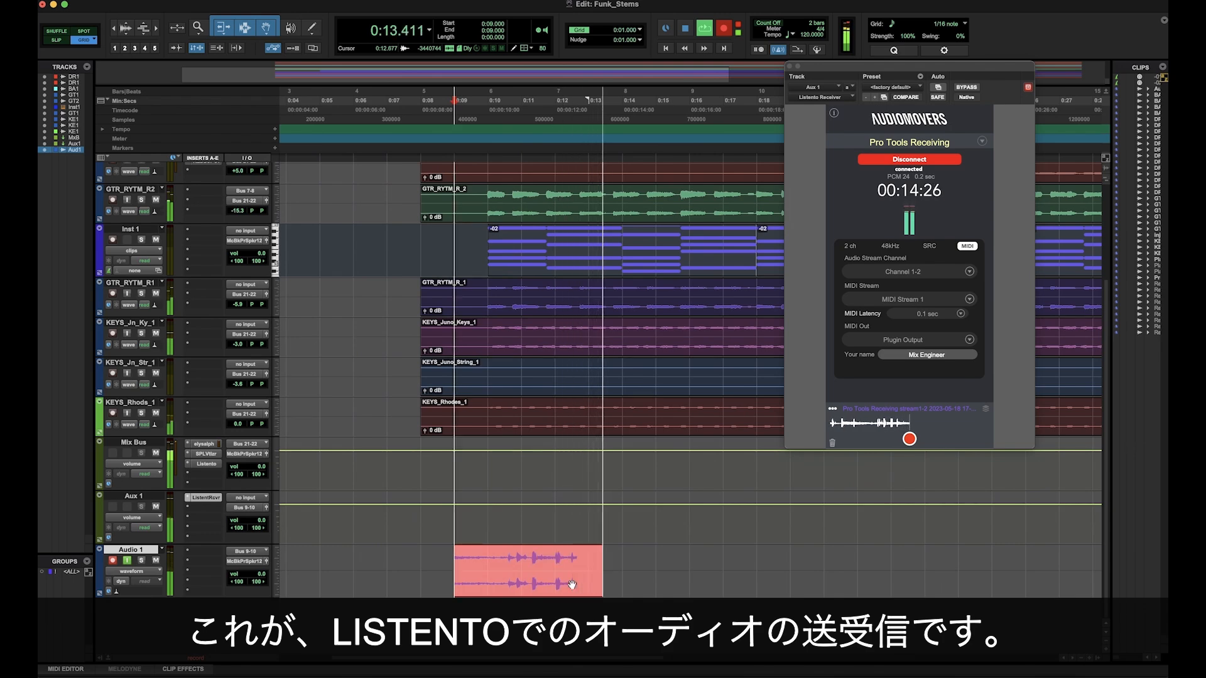